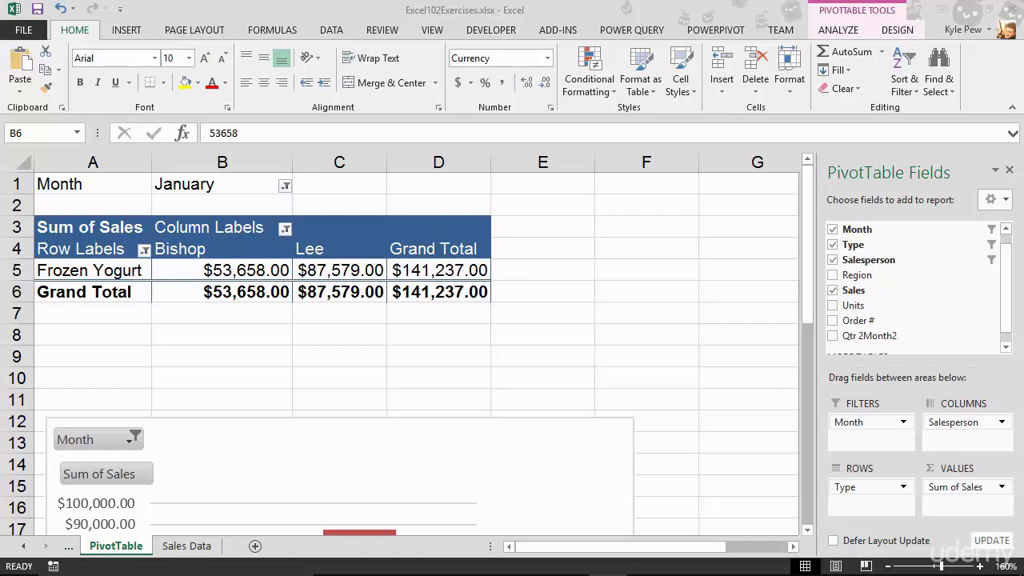
Clear the PivotTable's Type and Salesperson filters and set the Month report filter to (All).
click(143, 251)
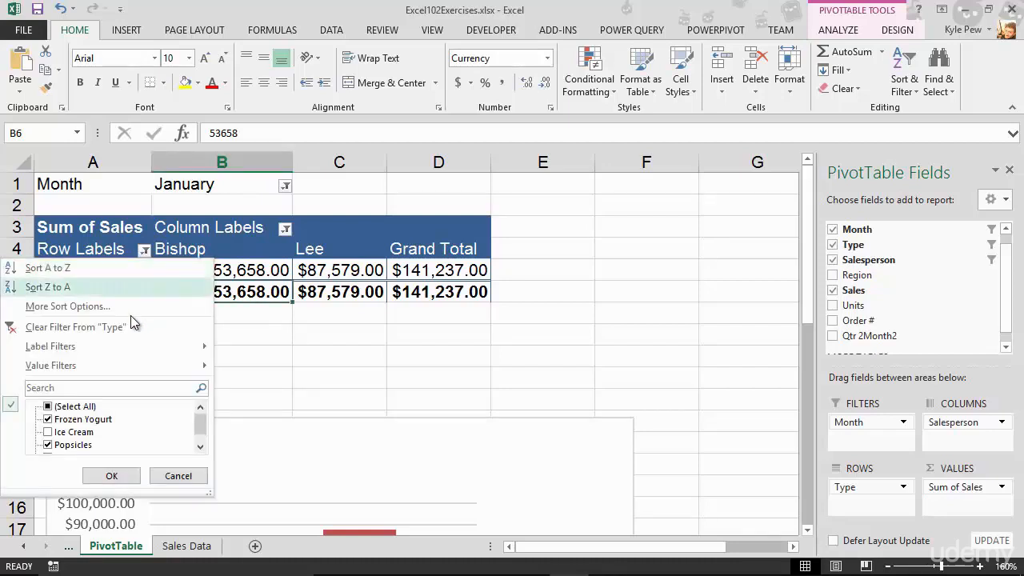
click(64, 324)
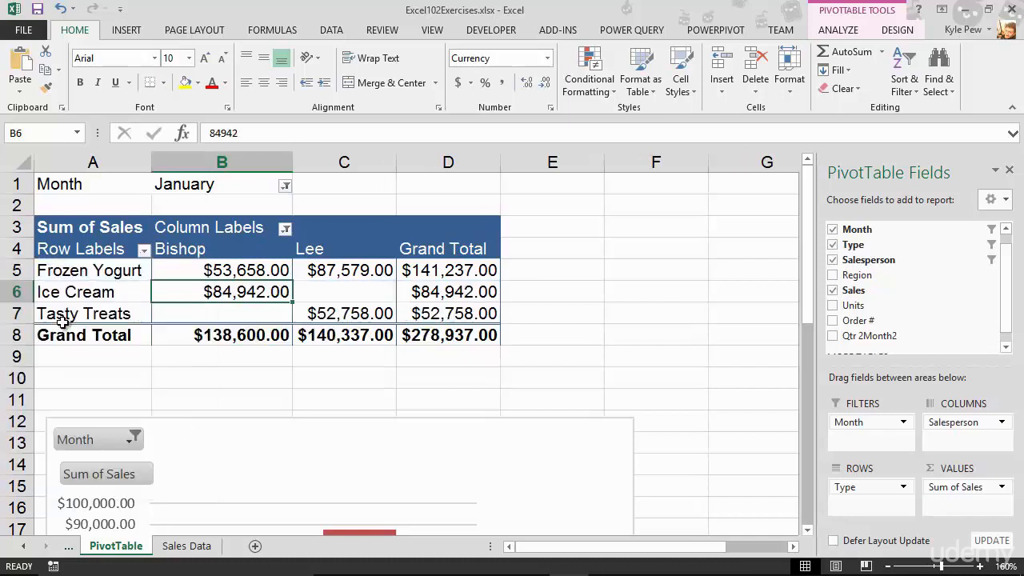
click(285, 229)
click(198, 304)
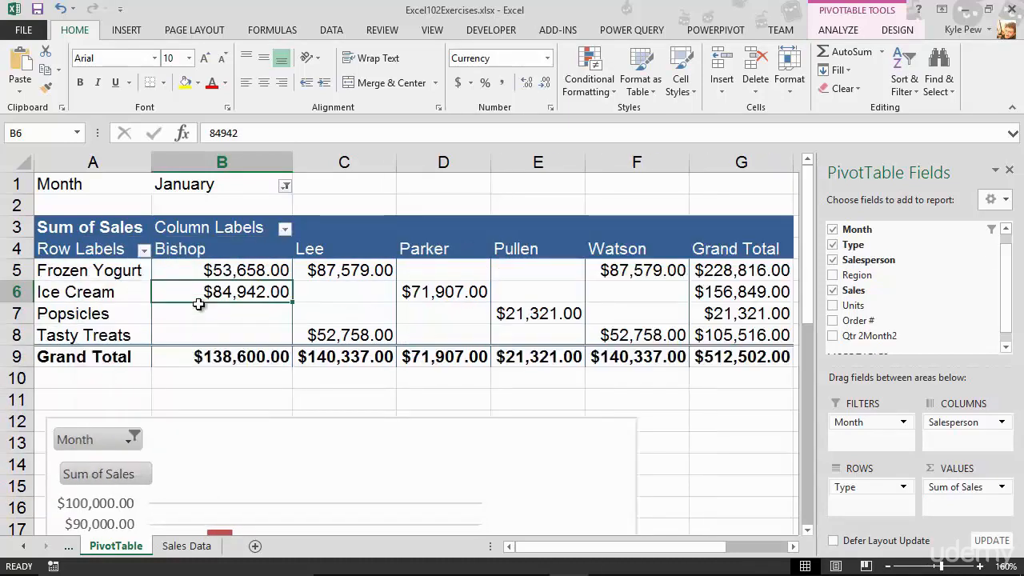
click(284, 187)
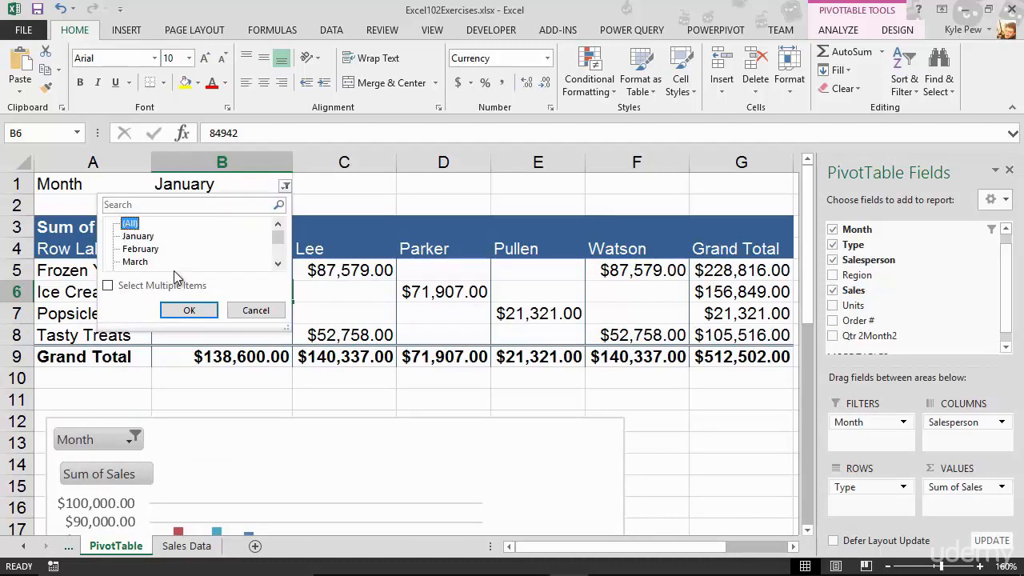
click(189, 309)
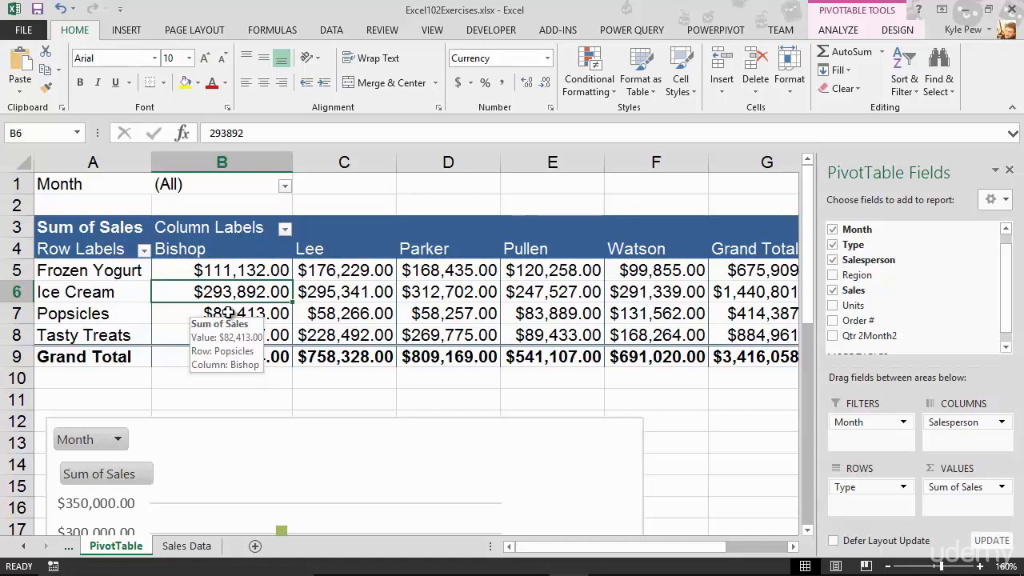
Insert a slicer for the Region field and move it to the right side of the PivotTable, over columns G to I.
click(318, 274)
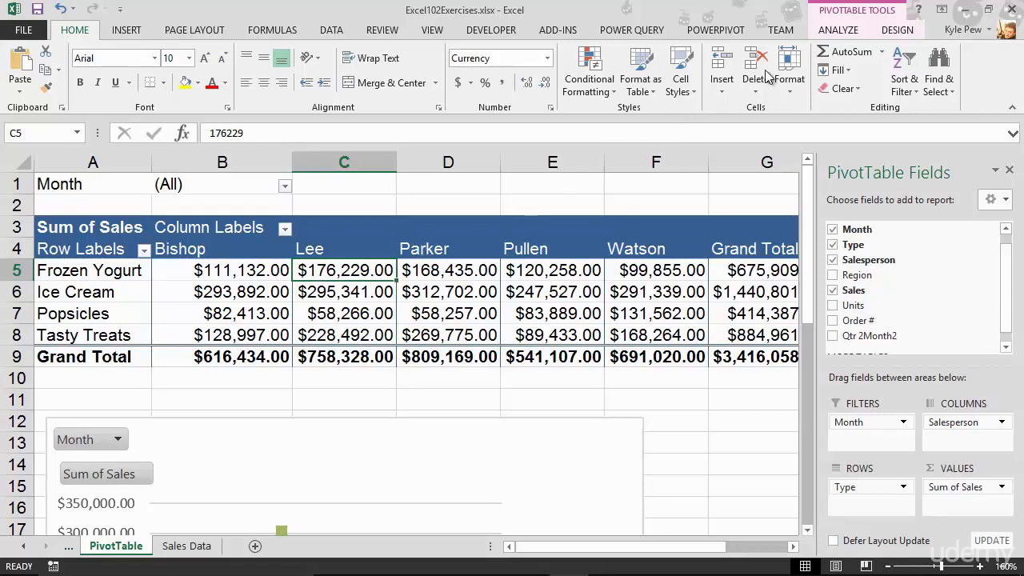
click(832, 30)
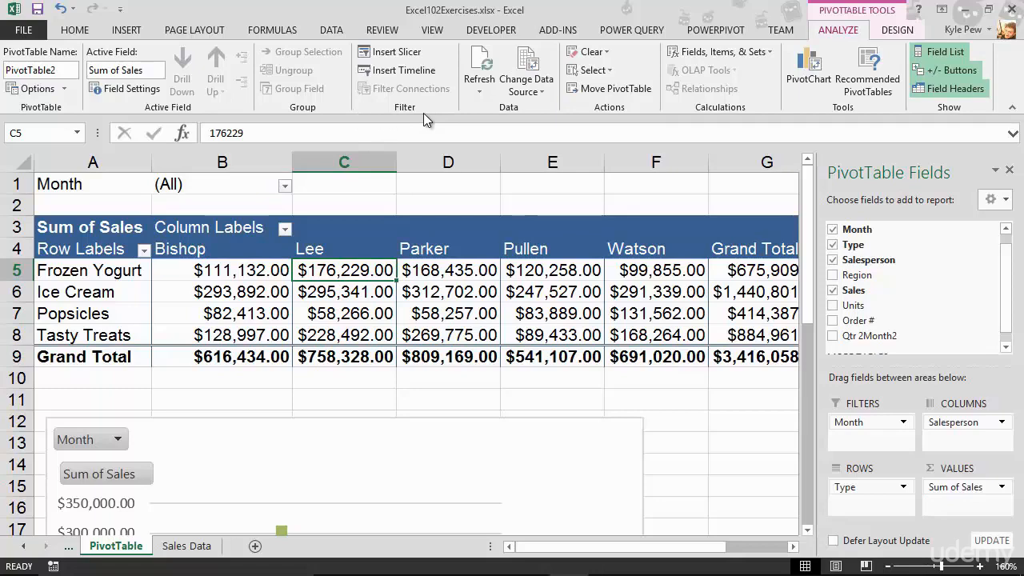
click(403, 60)
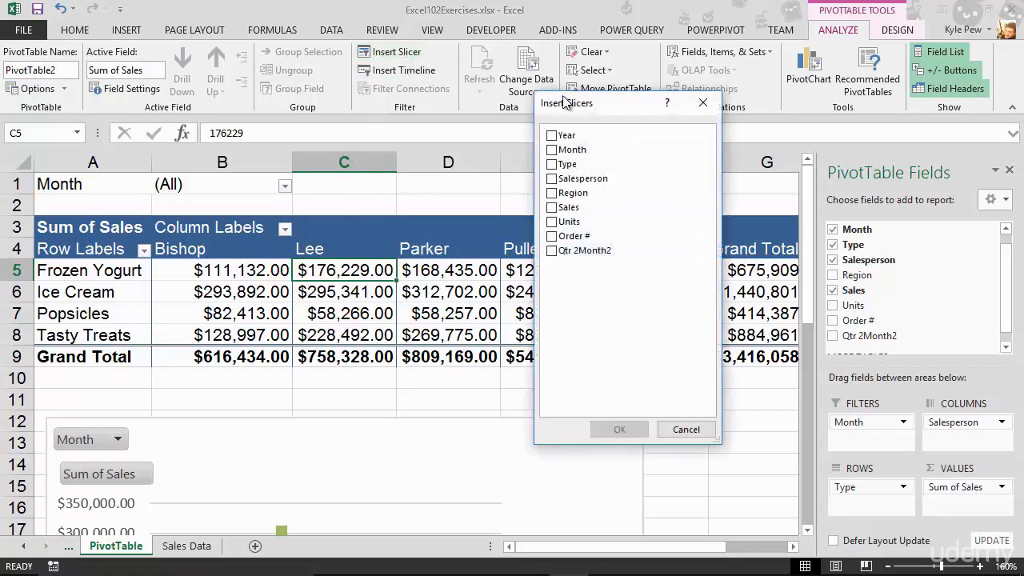
drag(569, 108, 521, 139)
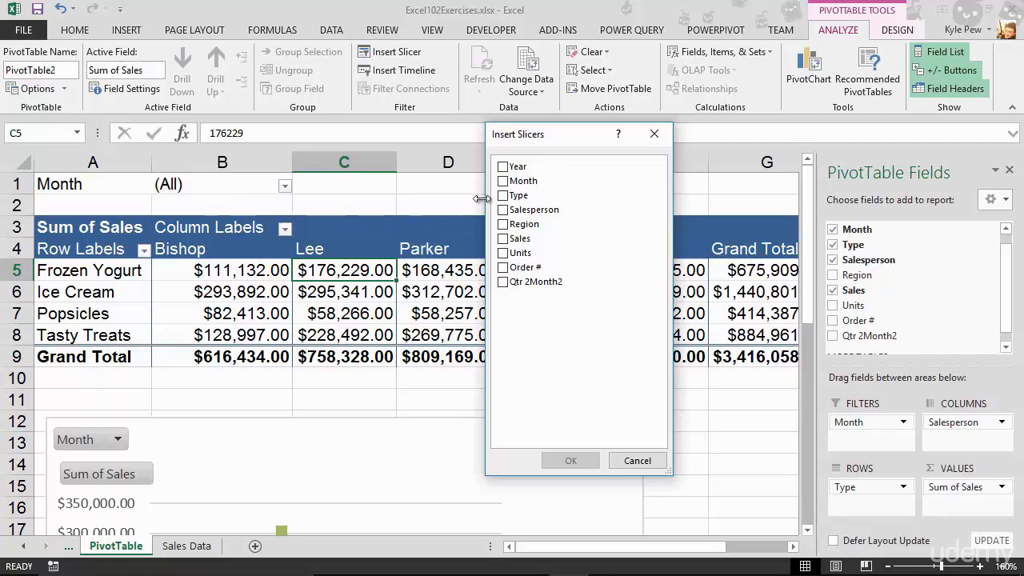
click(502, 224)
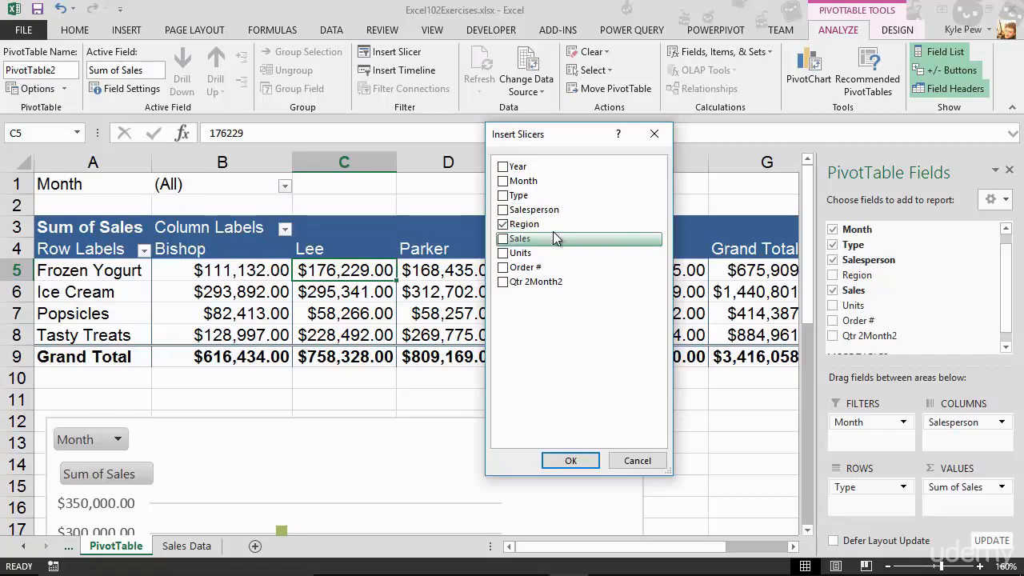
click(575, 461)
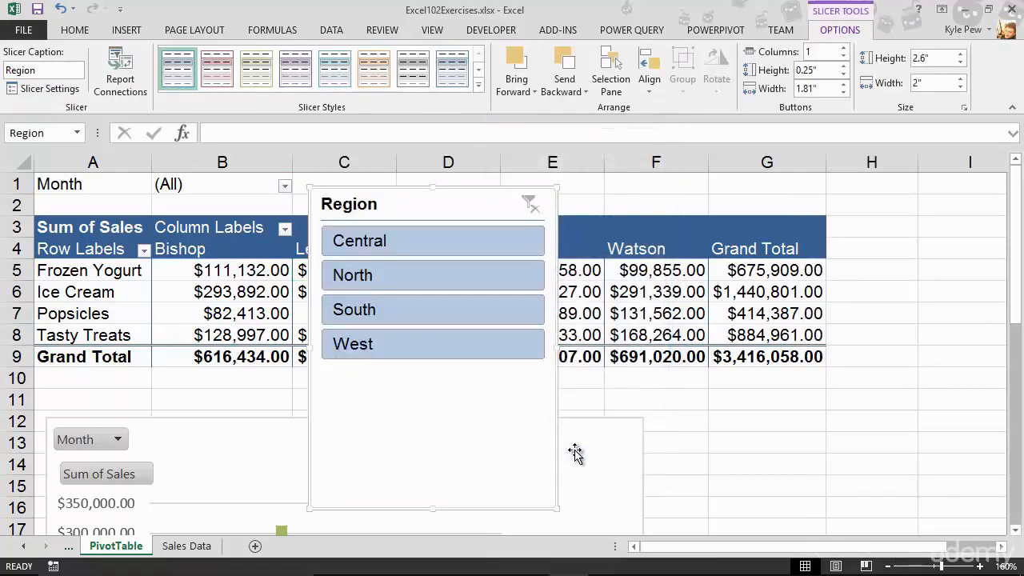
drag(437, 206, 854, 200)
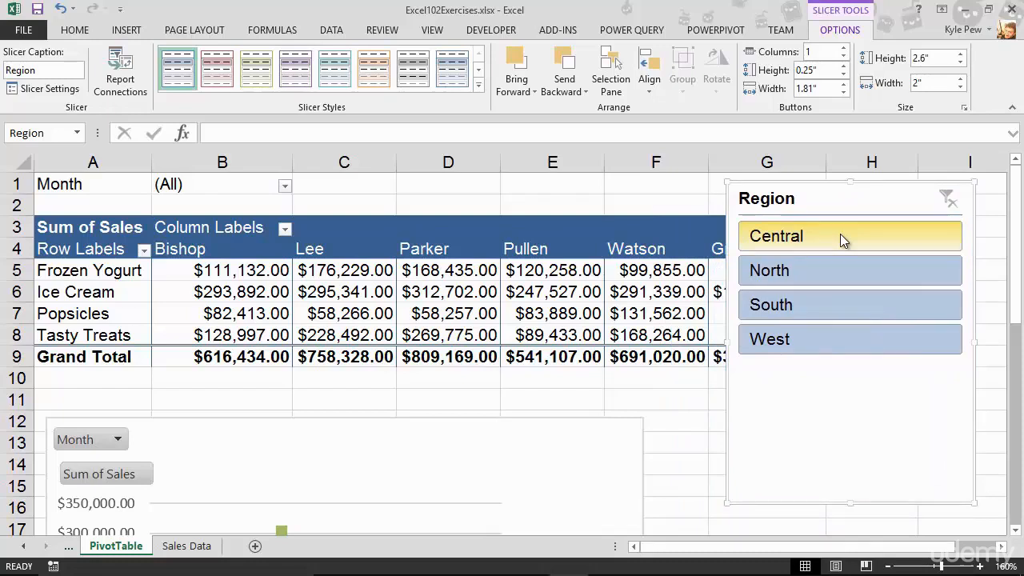
Filter with the Region slicer by North, West and Central in turn, add South to Central, and shift the slicer slightly toward the table.
click(782, 272)
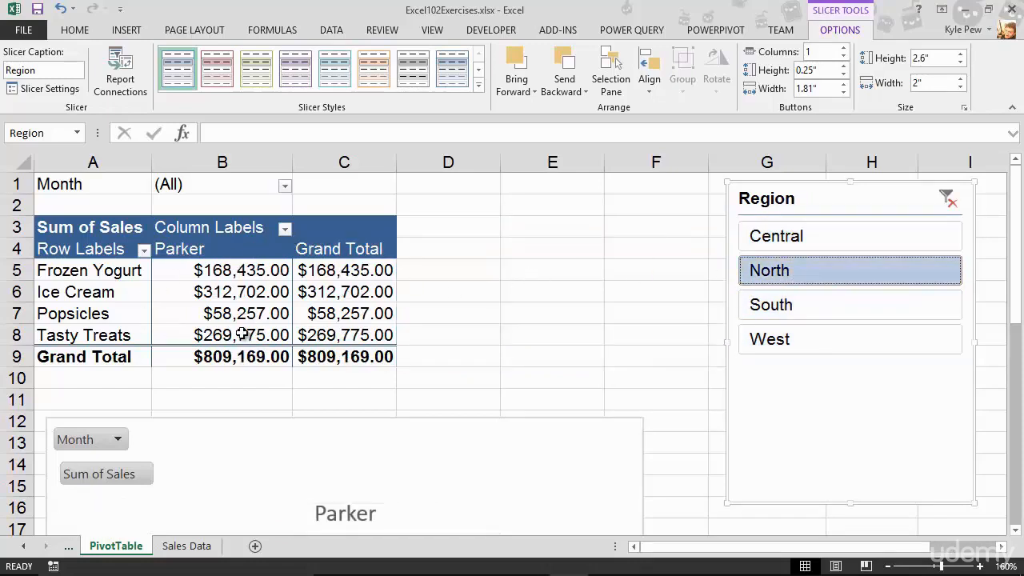
click(768, 345)
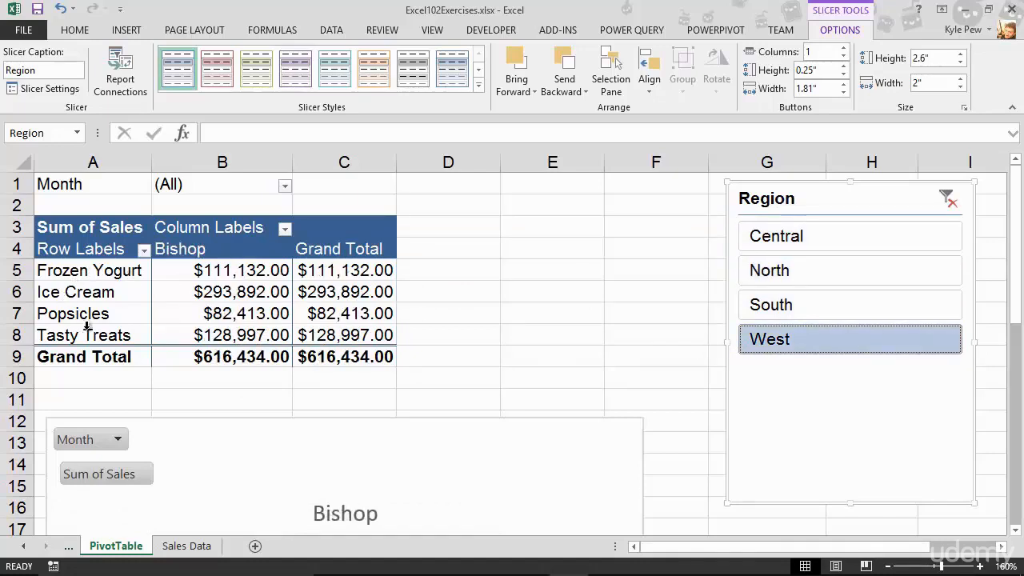
click(784, 236)
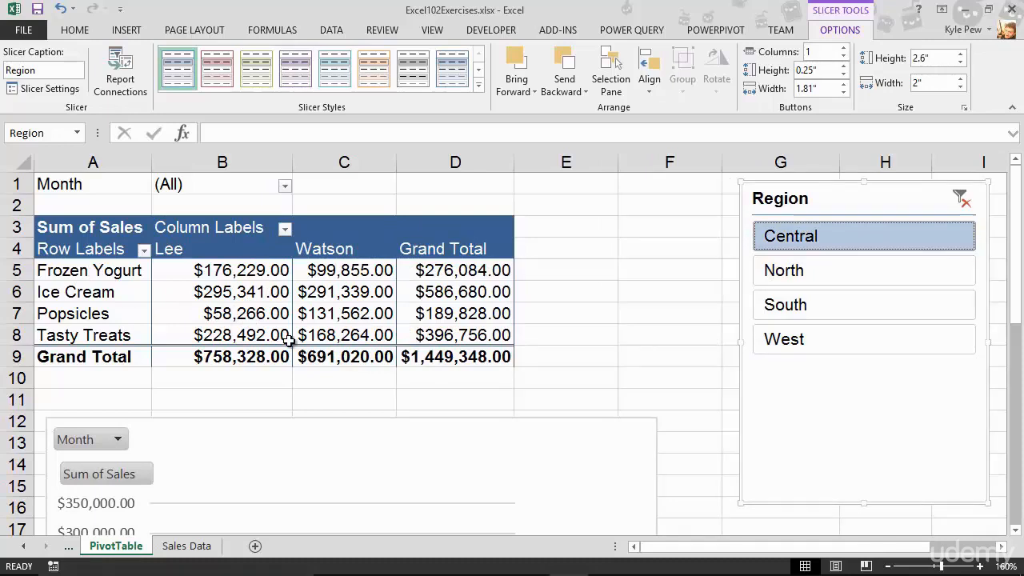
mouse_move(289, 340)
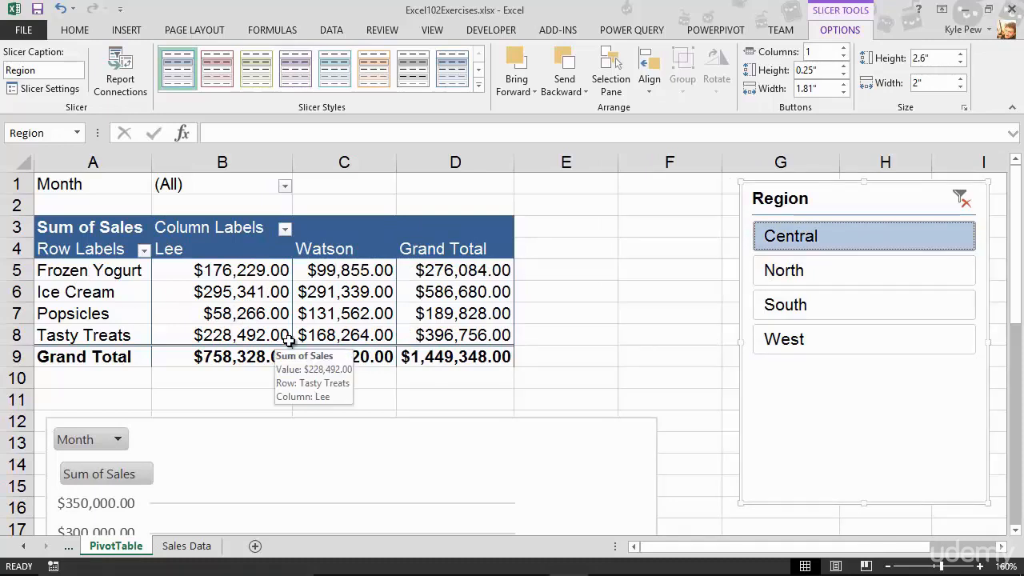
ctrl+click(780, 311)
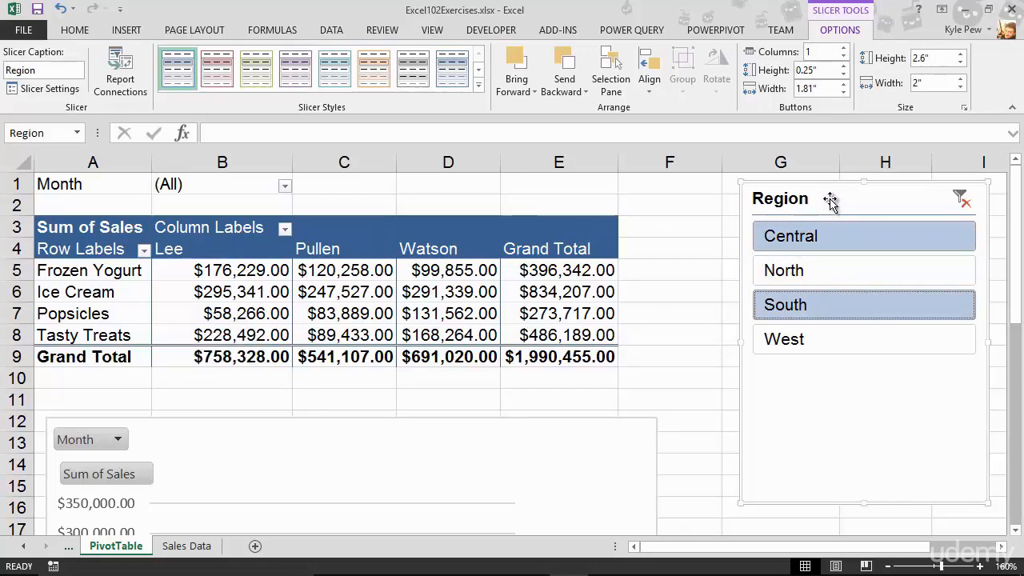
drag(823, 199, 797, 204)
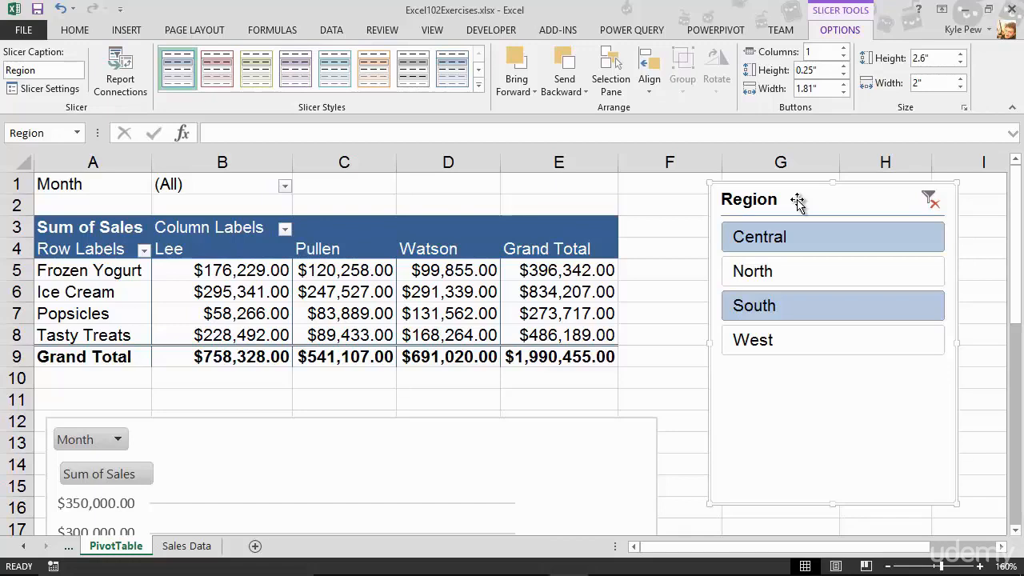
Insert a second slicer for the PivotTable's Year field.
click(258, 294)
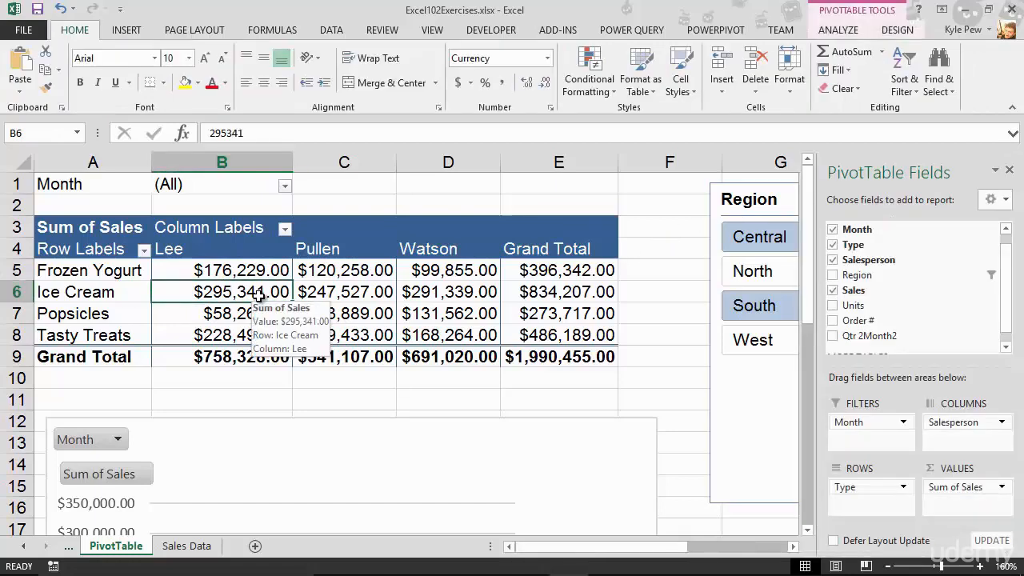
click(836, 32)
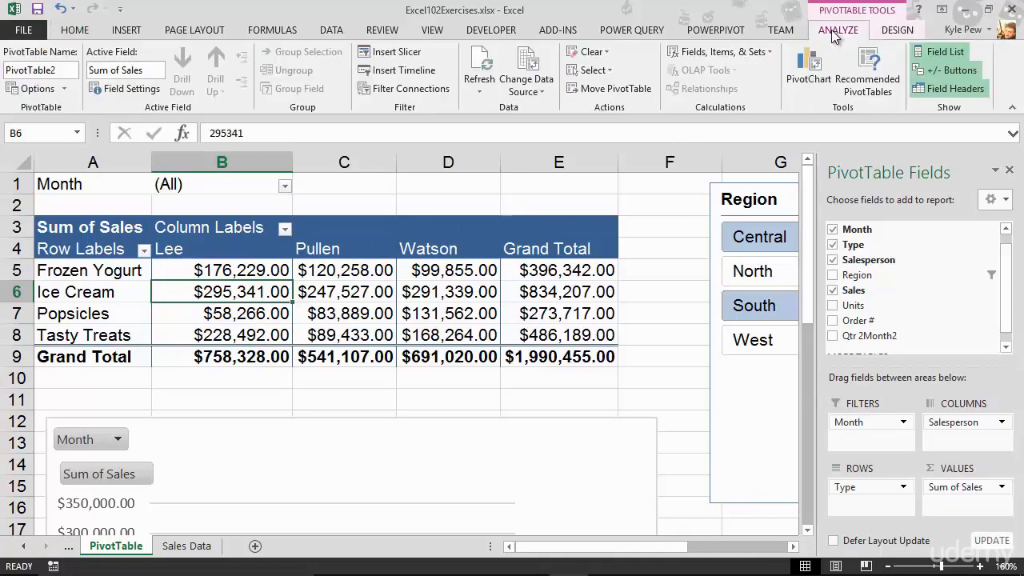
click(411, 55)
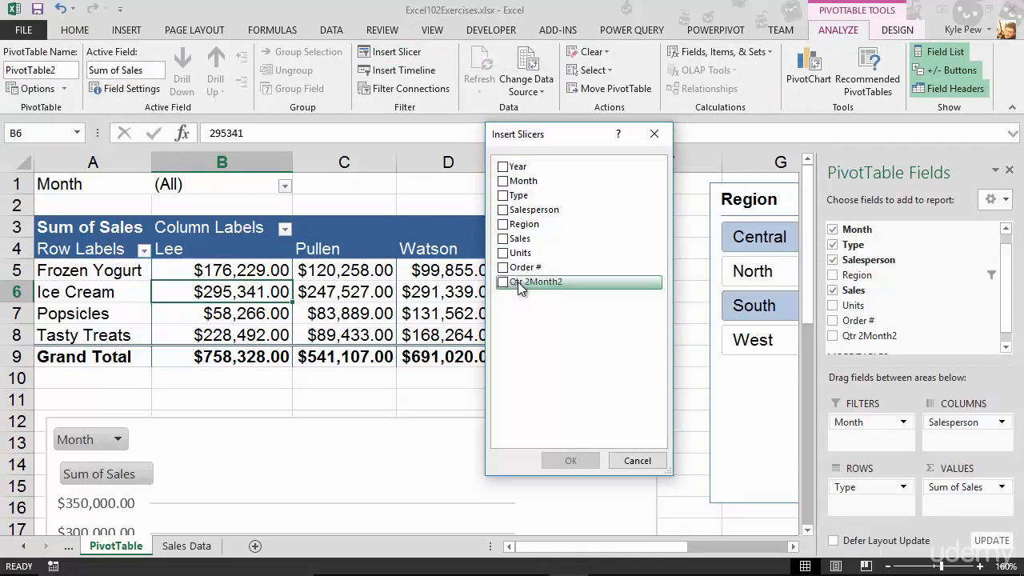
click(508, 167)
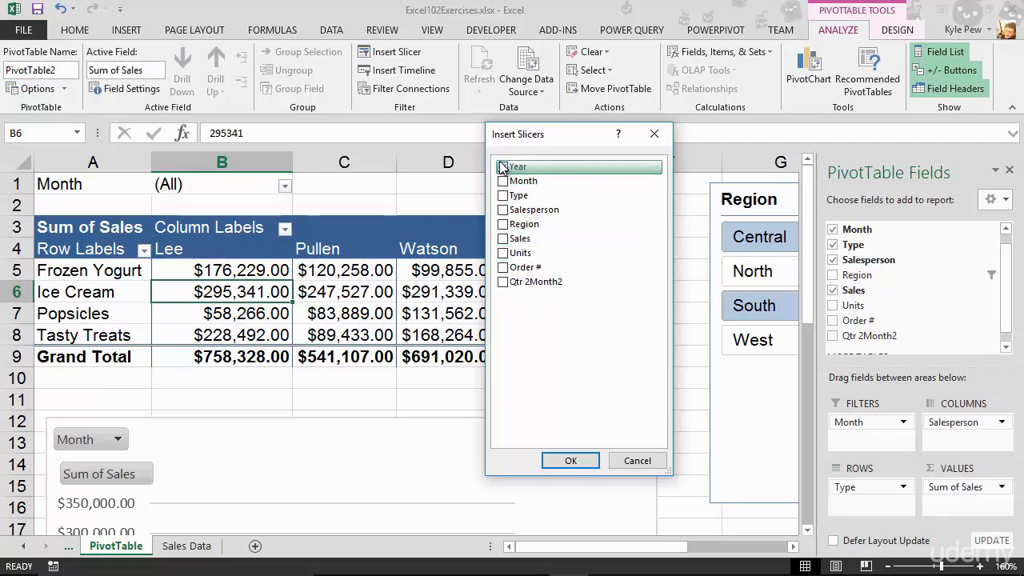
click(551, 459)
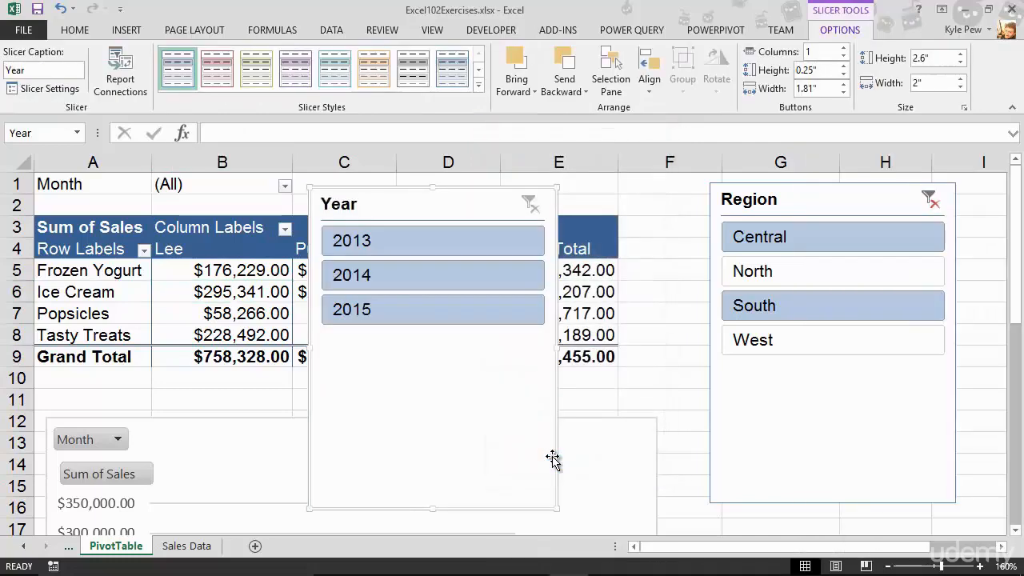
Shorten the Year slicer to about 1.29" and the Region slicer to about 1.48" high, and place Year directly beneath Region.
drag(446, 220, 552, 221)
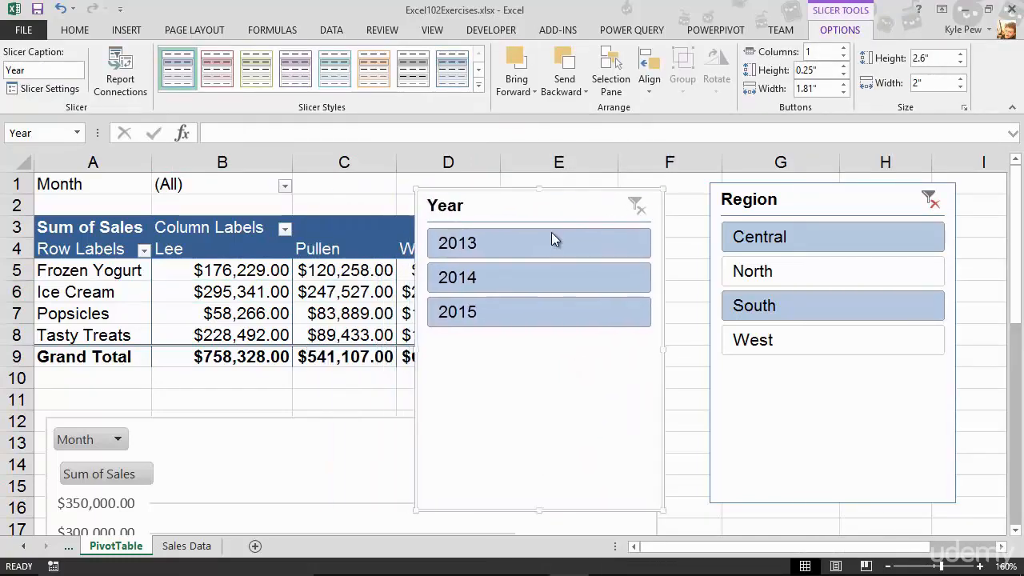
drag(539, 510, 548, 349)
click(838, 500)
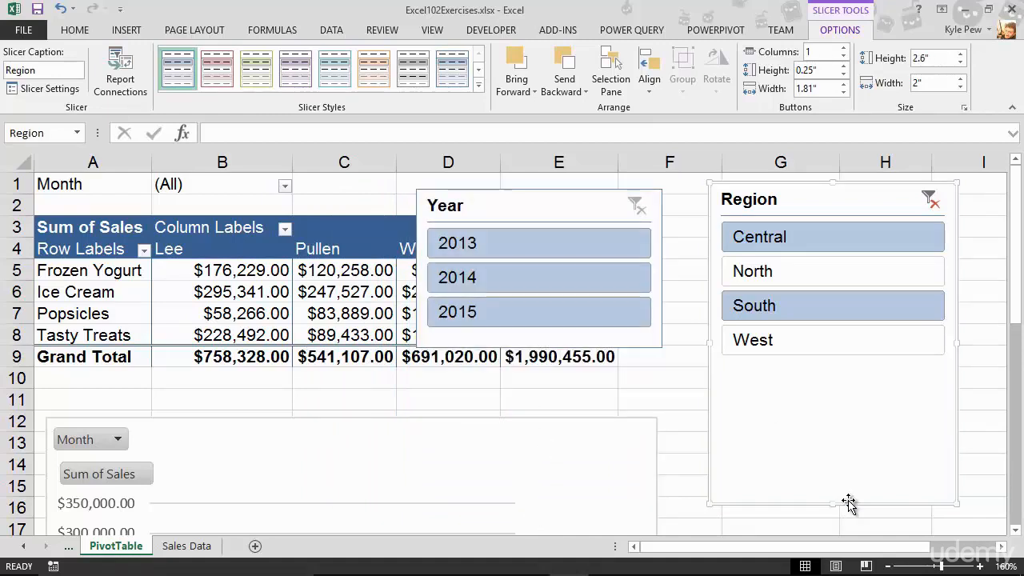
drag(838, 504, 834, 363)
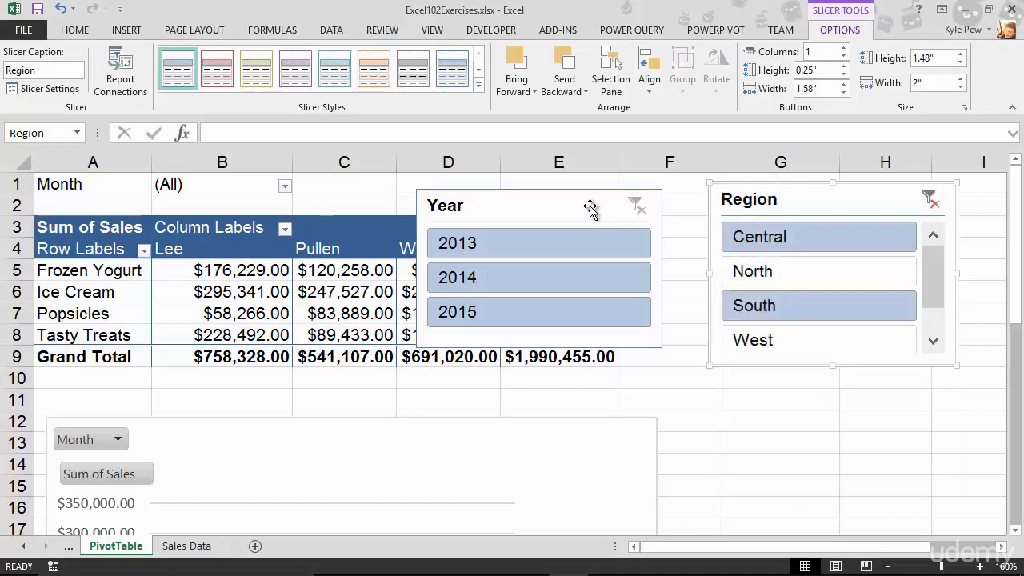
drag(589, 205, 619, 239)
drag(752, 348, 863, 389)
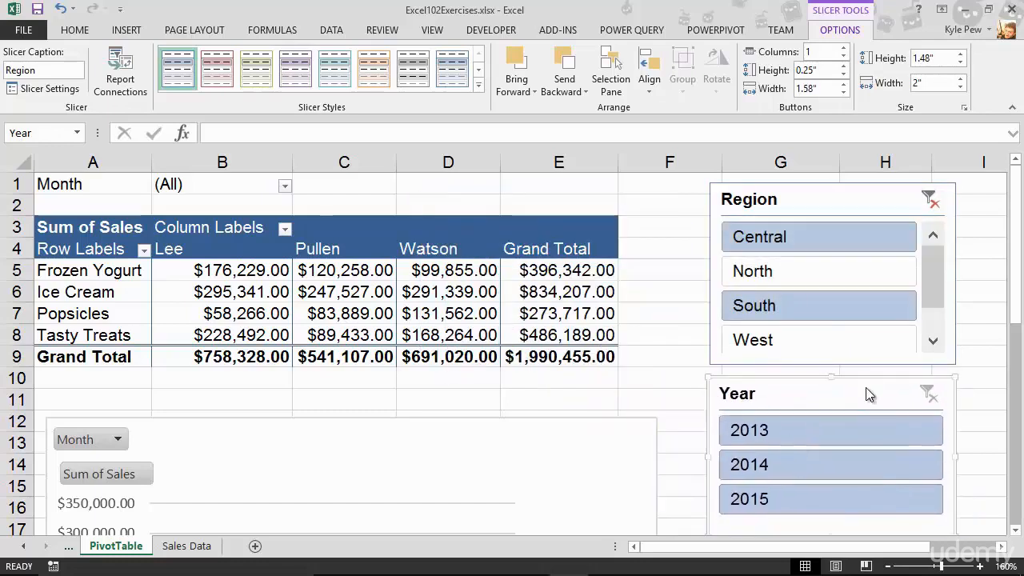
Filter the PivotTable to the year 2014, add West to the selected regions, and switch the year to 2013.
click(764, 466)
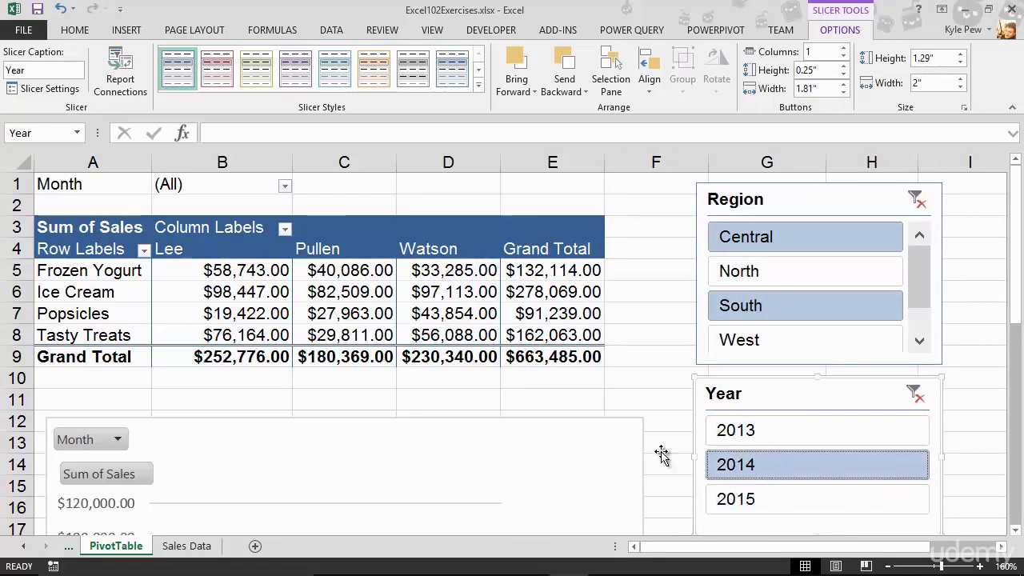
click(766, 339)
click(741, 432)
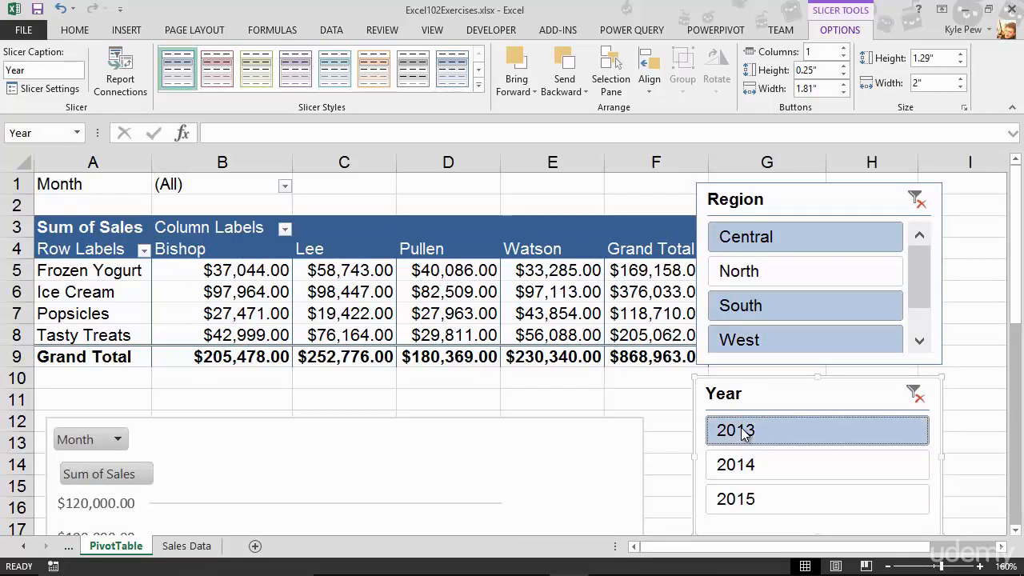